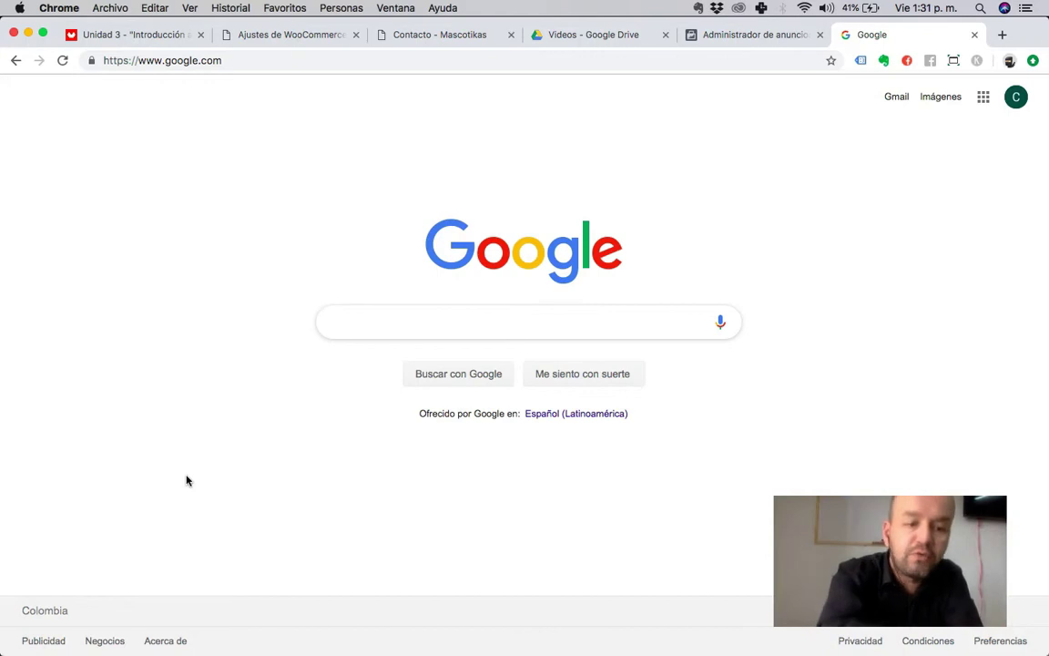
Switch to Facebook's Administrador de anuncios and open Reglas automáticas from the full set of tools
{"action": "left_click", "coordinate": [187, 481]}
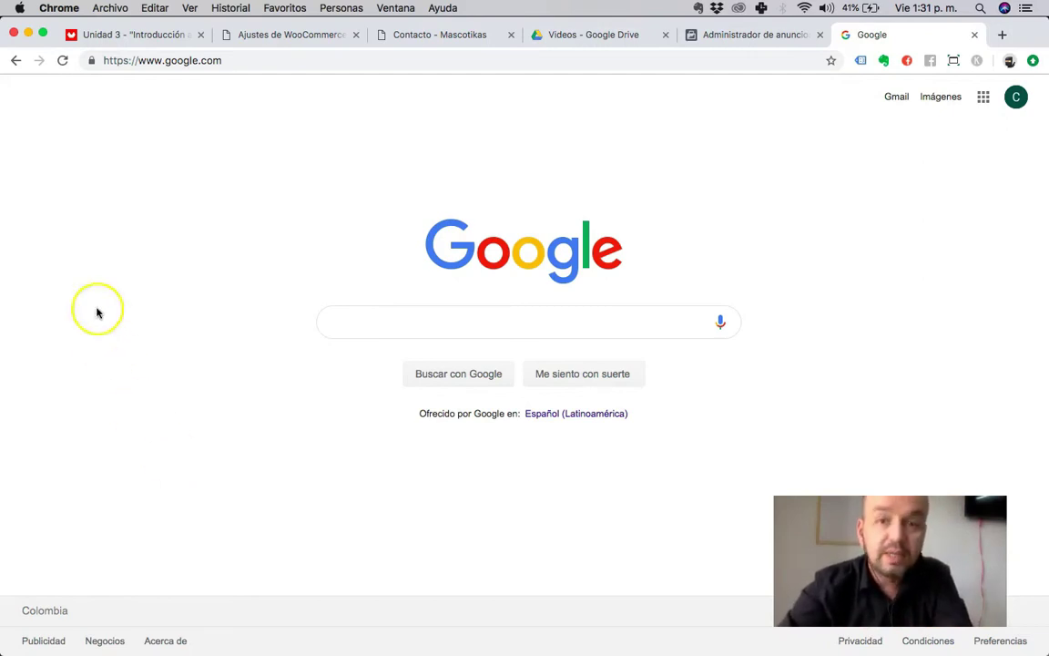
{"action": "left_click", "coordinate": [754, 58]}
{"action": "left_click", "coordinate": [763, 44]}
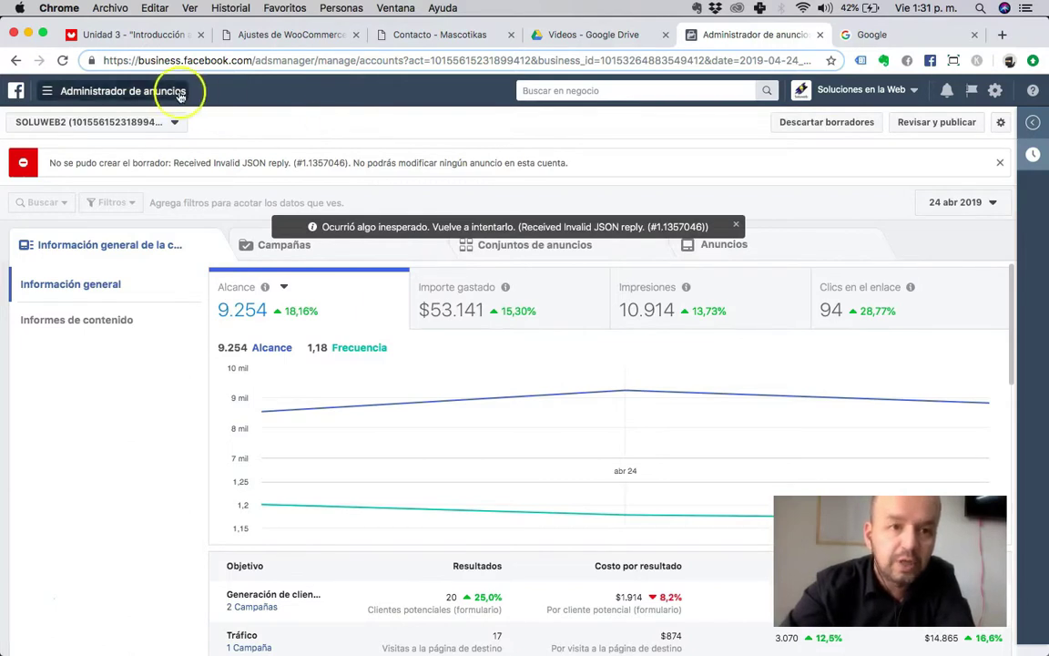
{"action": "mouse_move", "coordinate": [93, 103]}
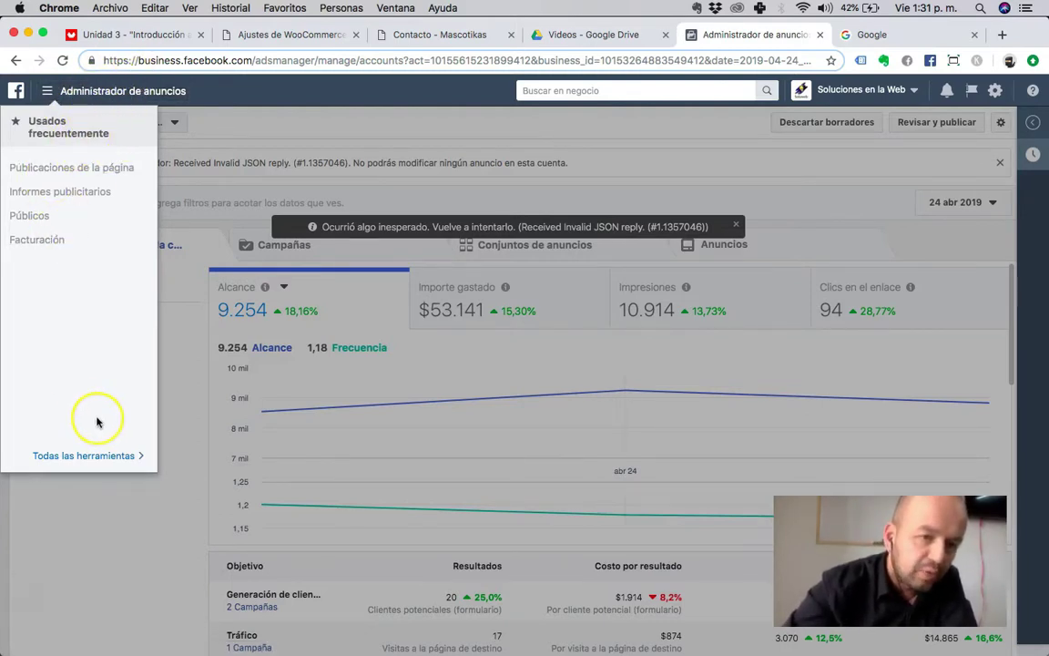
{"action": "left_click", "coordinate": [113, 456]}
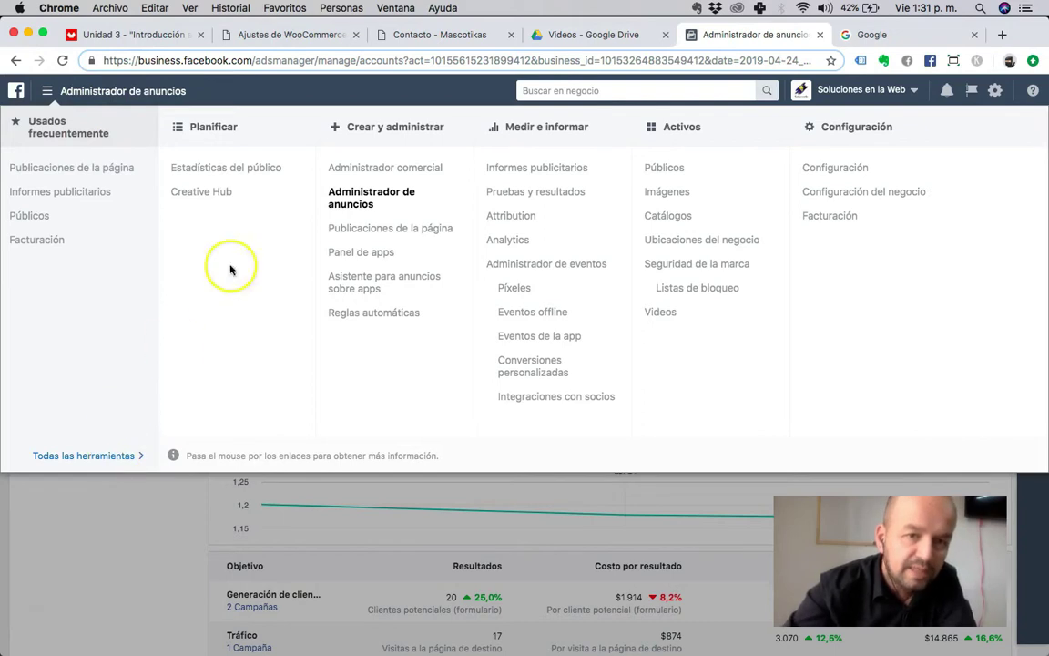
{"action": "mouse_move", "coordinate": [356, 295]}
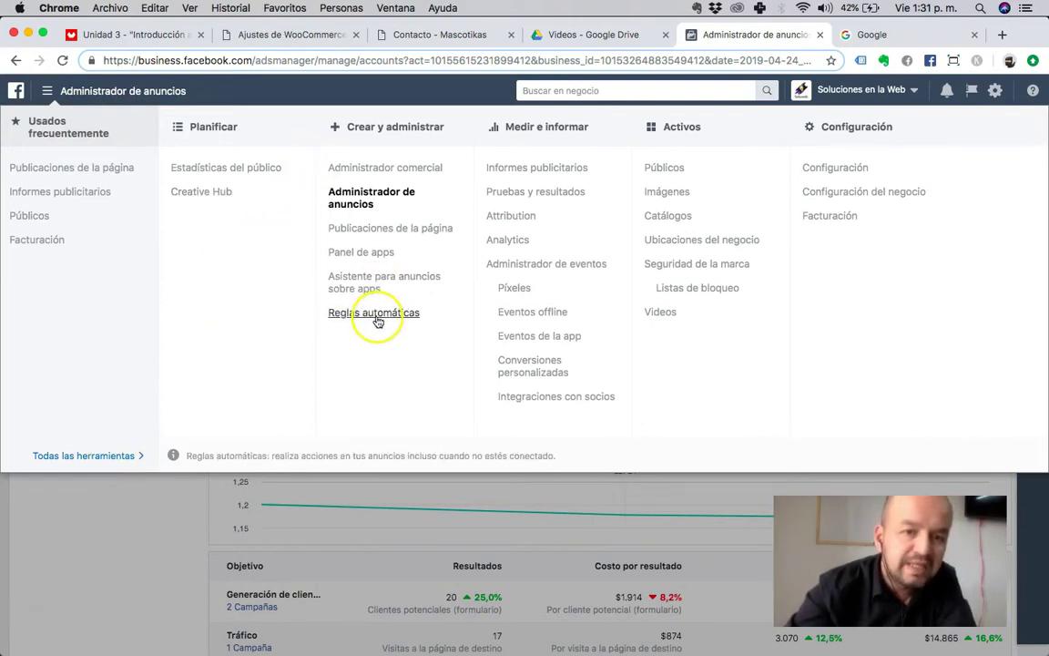
{"action": "left_click", "coordinate": [374, 319]}
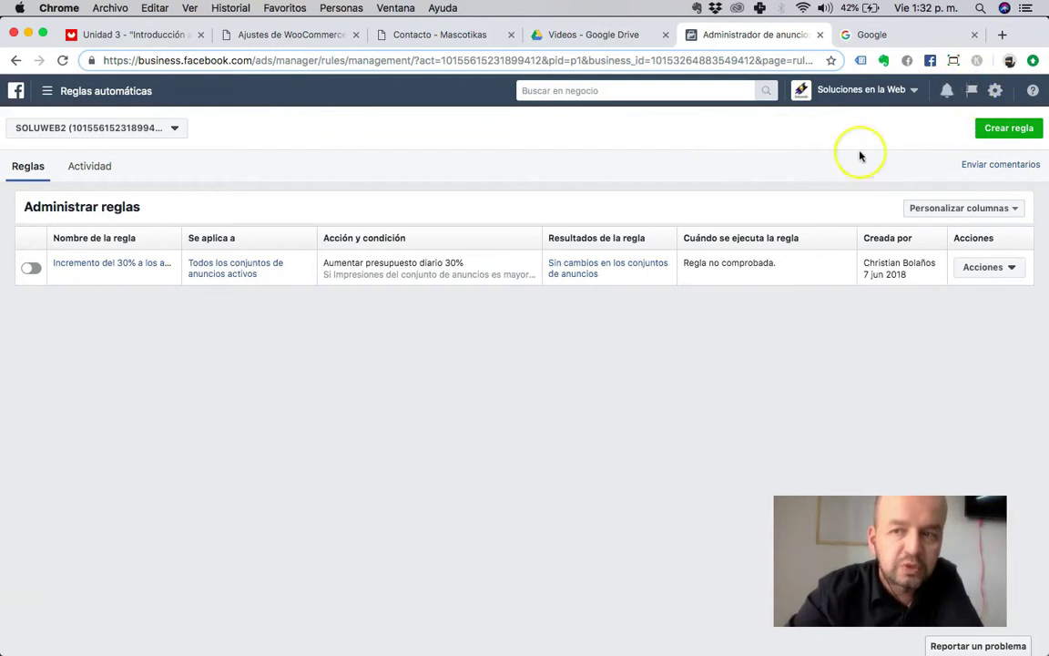
Start a new rule for all active ad sets with the action Desactivar conjuntos de anuncios, reviewing the other target and action options
{"action": "left_click", "coordinate": [1009, 128]}
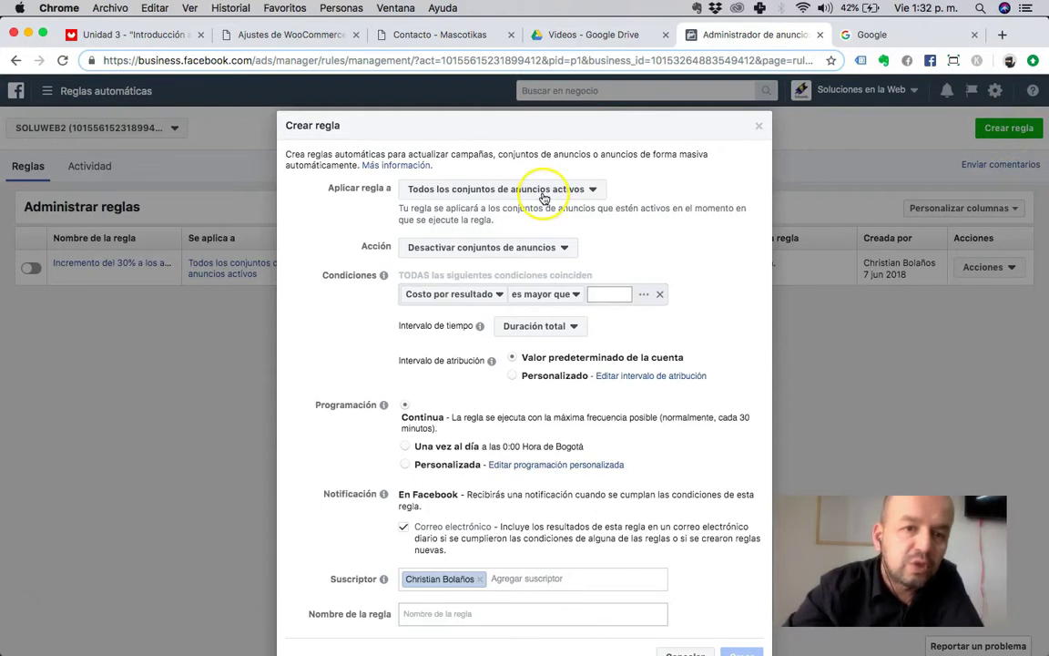
{"action": "left_click", "coordinate": [543, 191]}
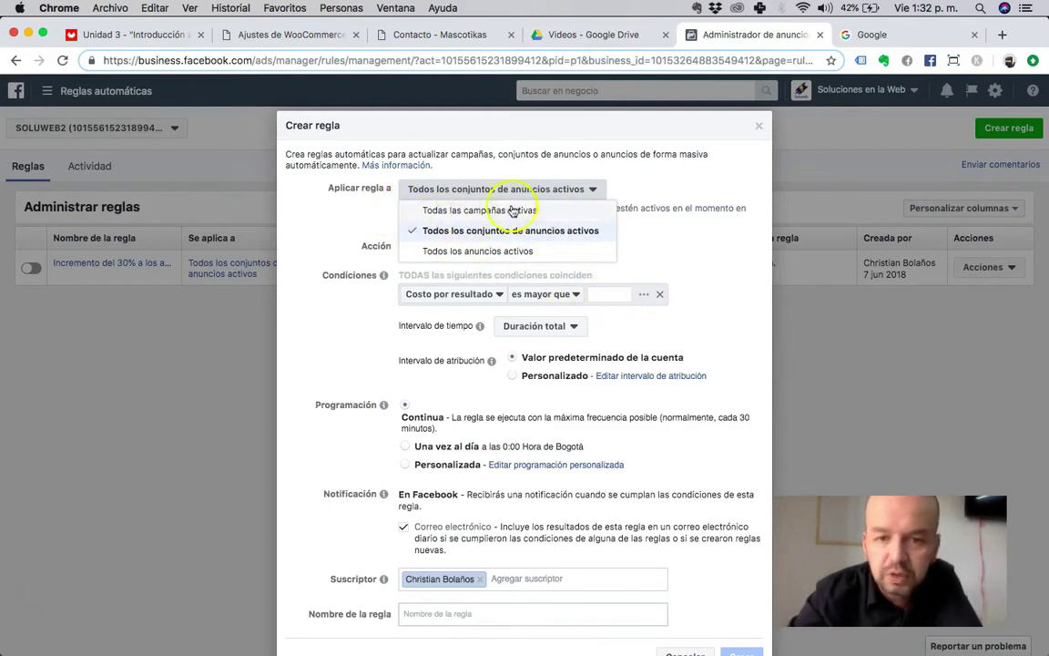
{"action": "left_click", "coordinate": [282, 213]}
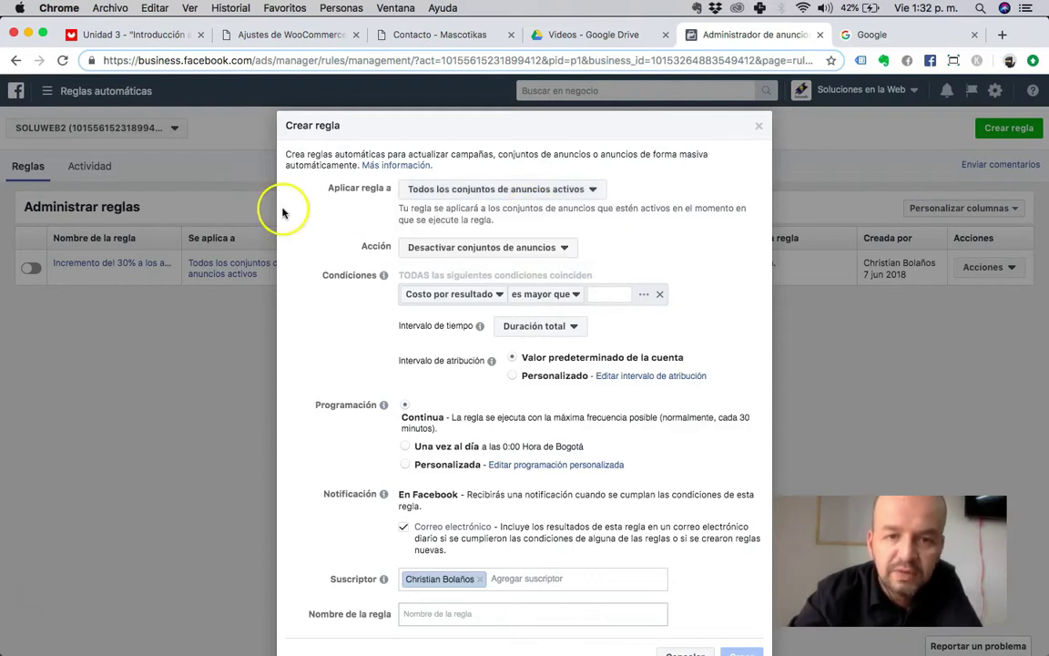
{"action": "left_click", "coordinate": [458, 255]}
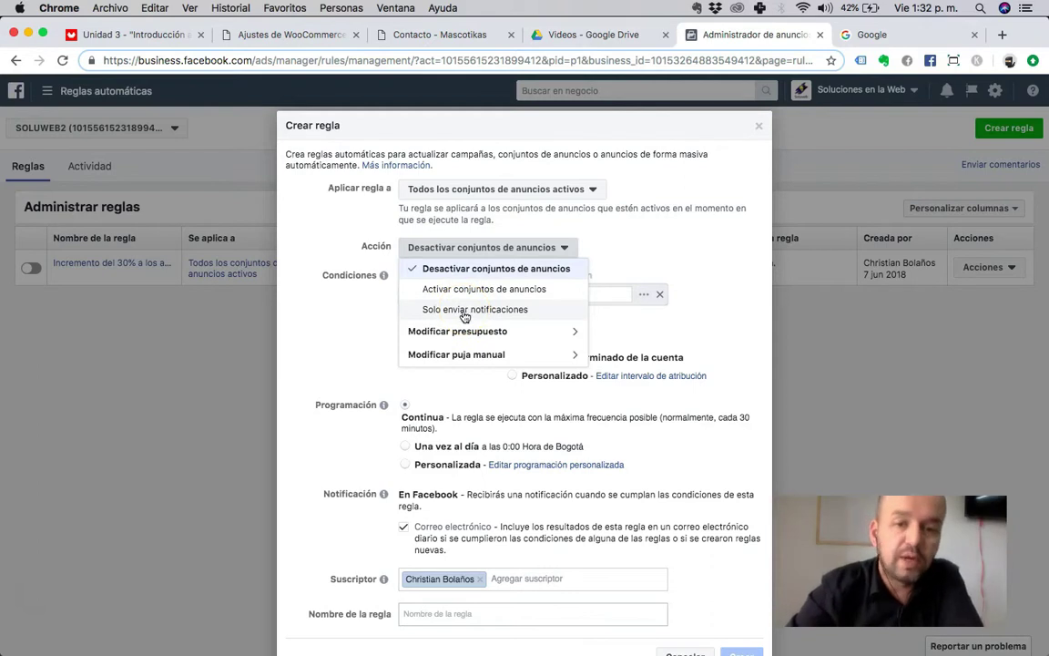
{"action": "left_click", "coordinate": [462, 339]}
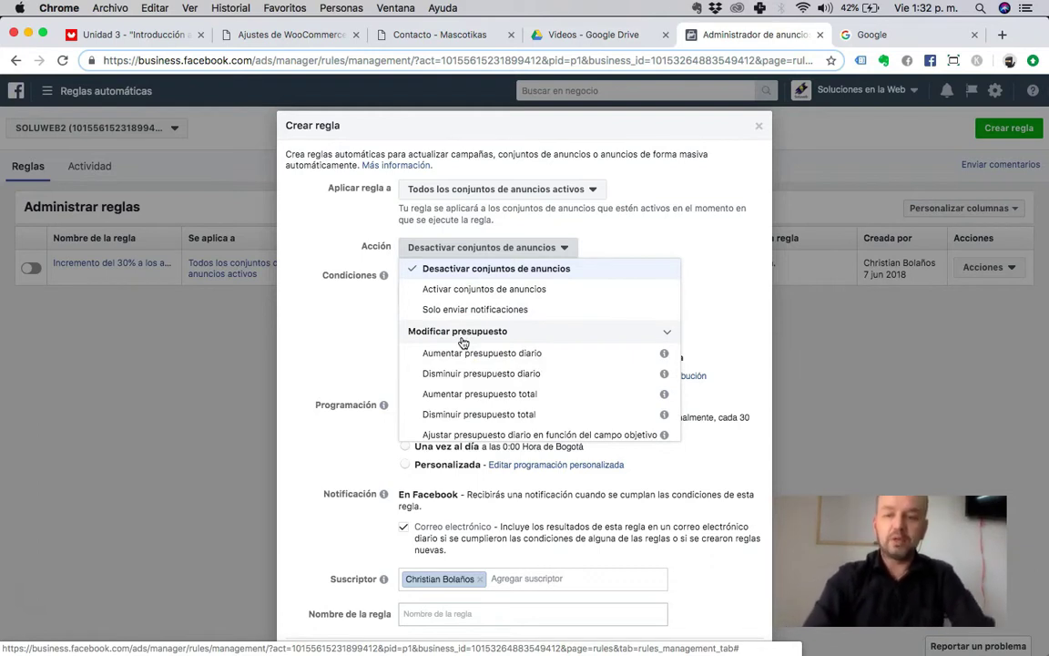
{"action": "left_click", "coordinate": [347, 337]}
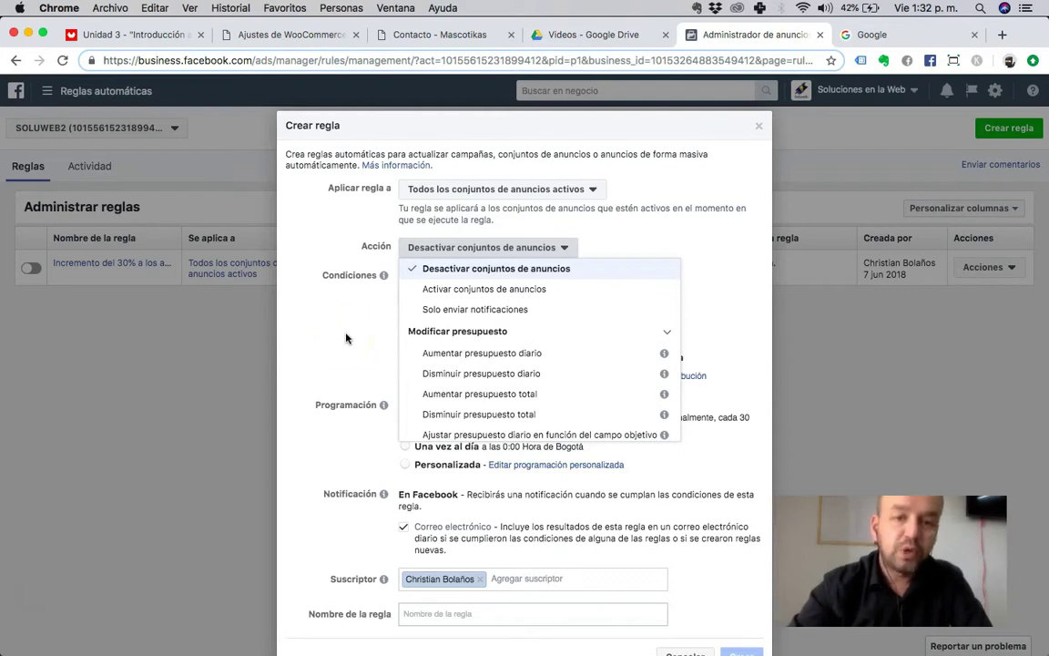
{"action": "left_click_drag", "start_coordinate": [403, 281], "coordinate": [438, 257]}
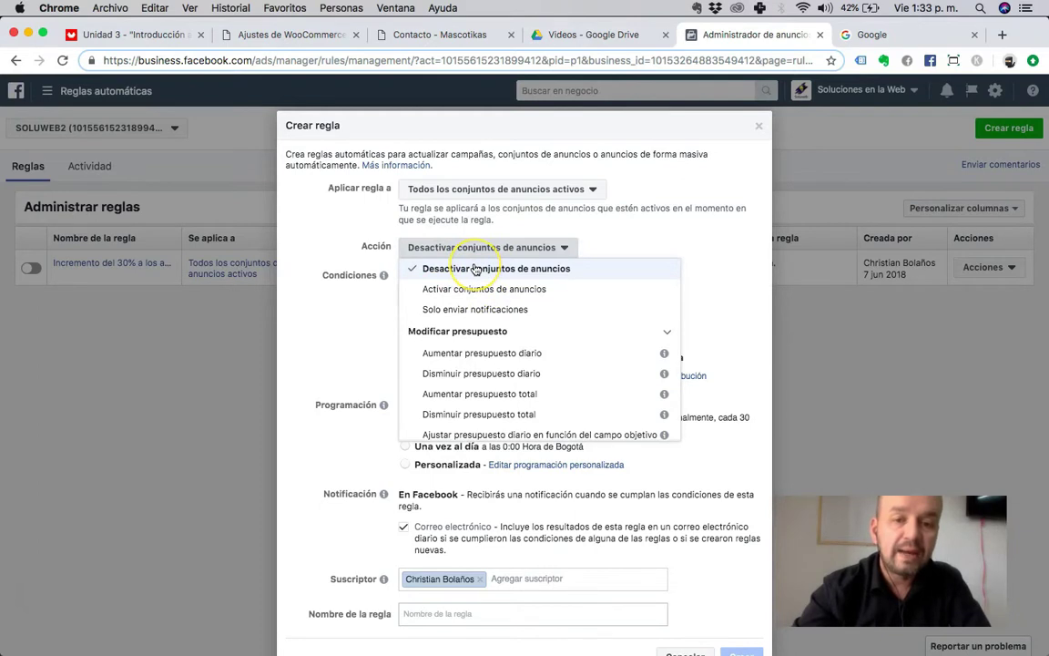
{"action": "left_click", "coordinate": [485, 269]}
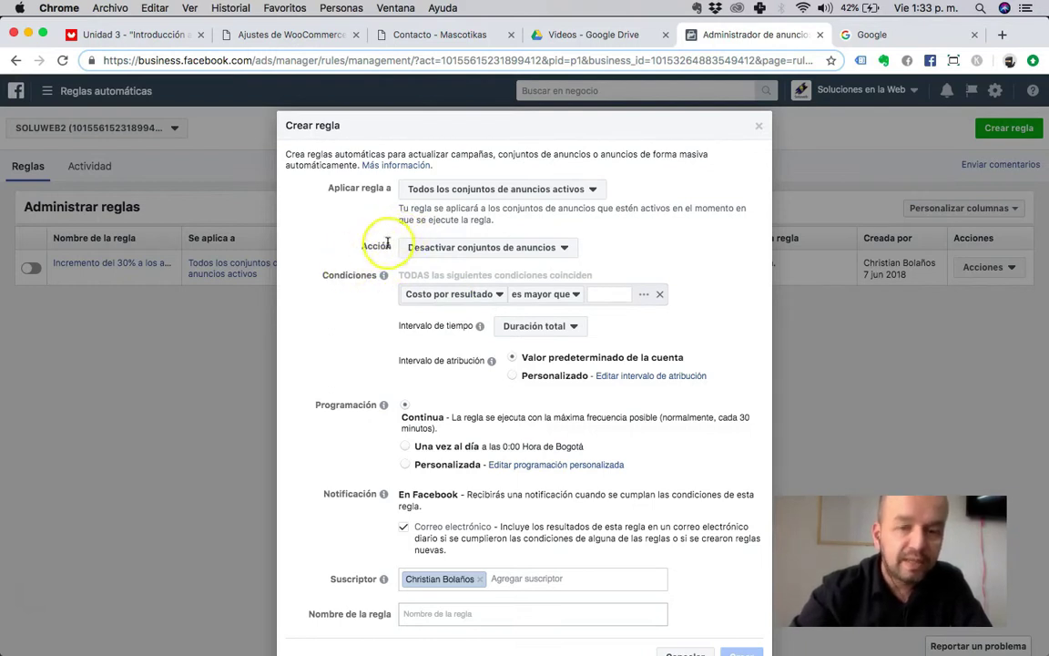
Add the rule condition Costo por resultado es mayor que 4000, keeping the time interval at Duración total
{"action": "left_click", "coordinate": [449, 304]}
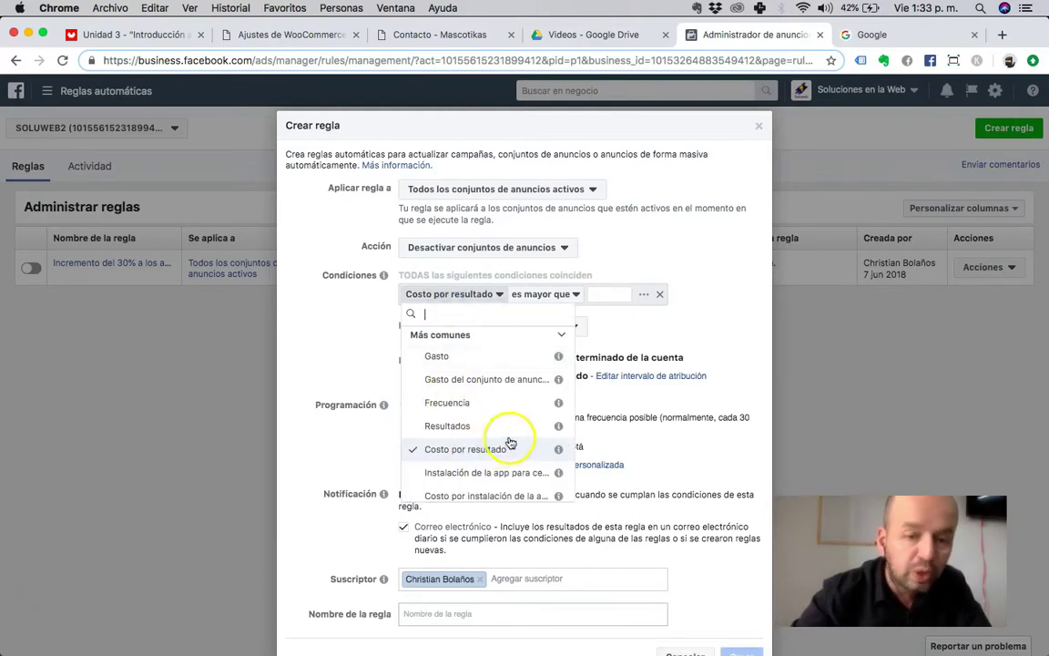
{"action": "left_click", "coordinate": [637, 326]}
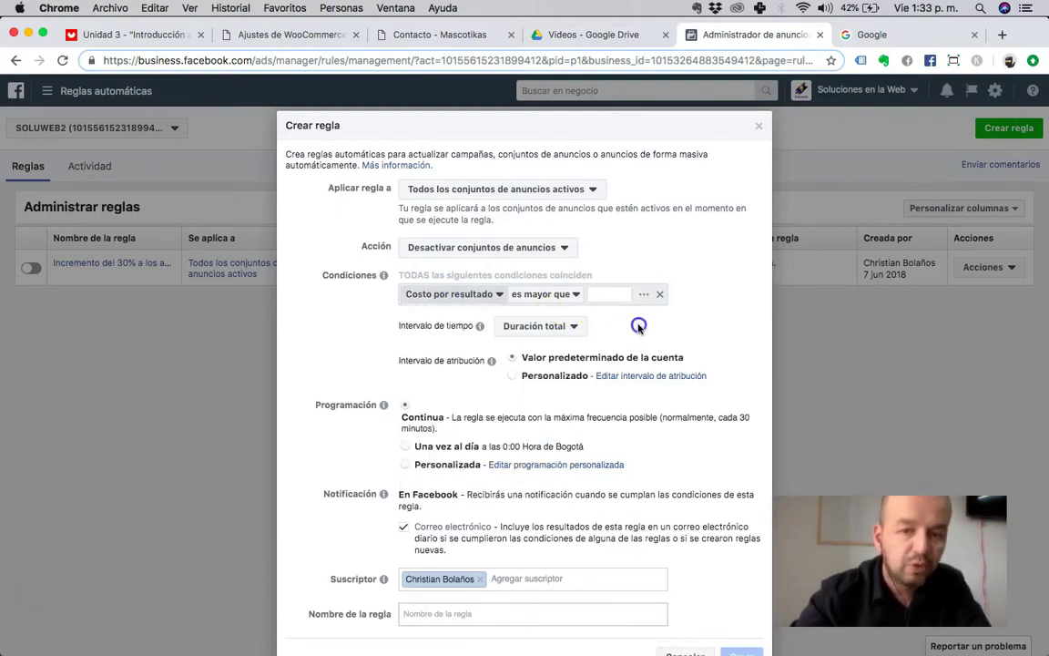
{"action": "left_click", "coordinate": [605, 292]}
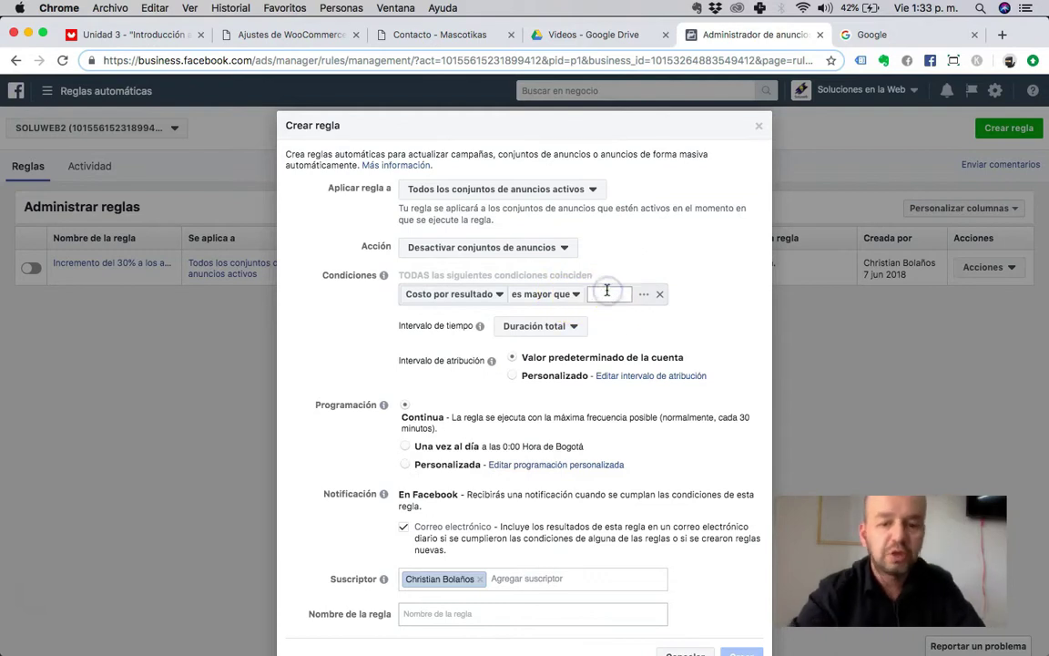
{"action": "type", "text": "4000"}
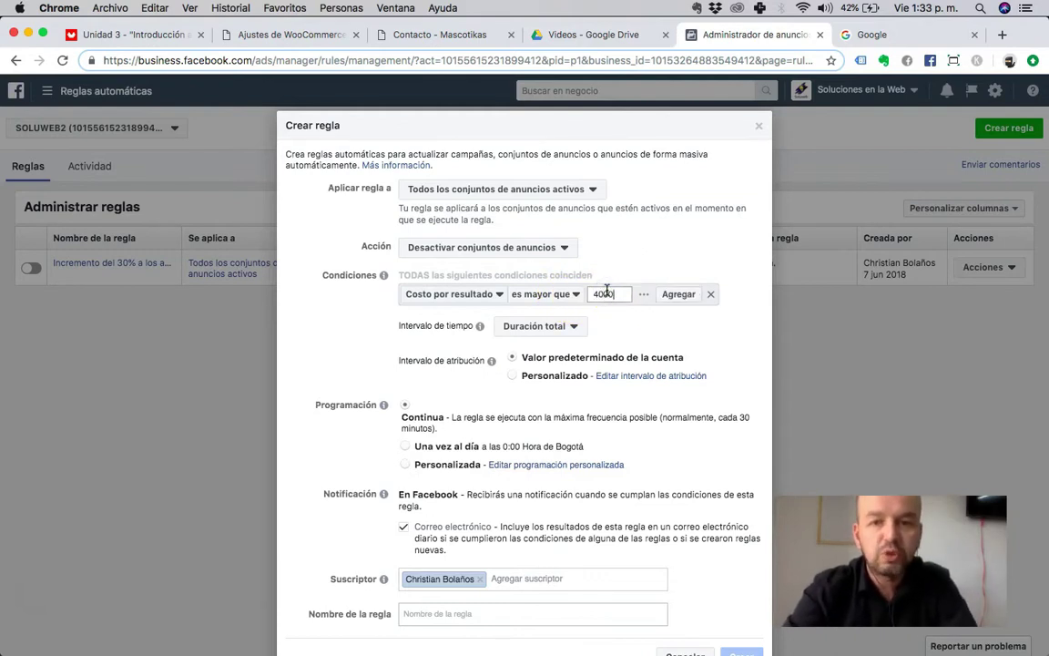
{"action": "left_click", "coordinate": [681, 293]}
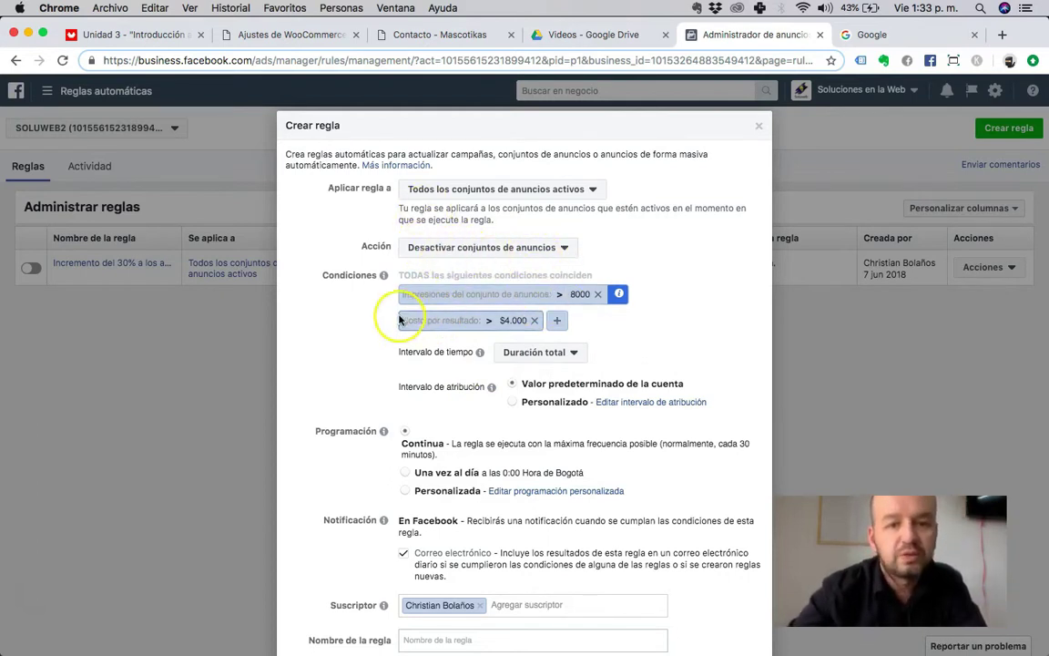
{"action": "left_click", "coordinate": [565, 355]}
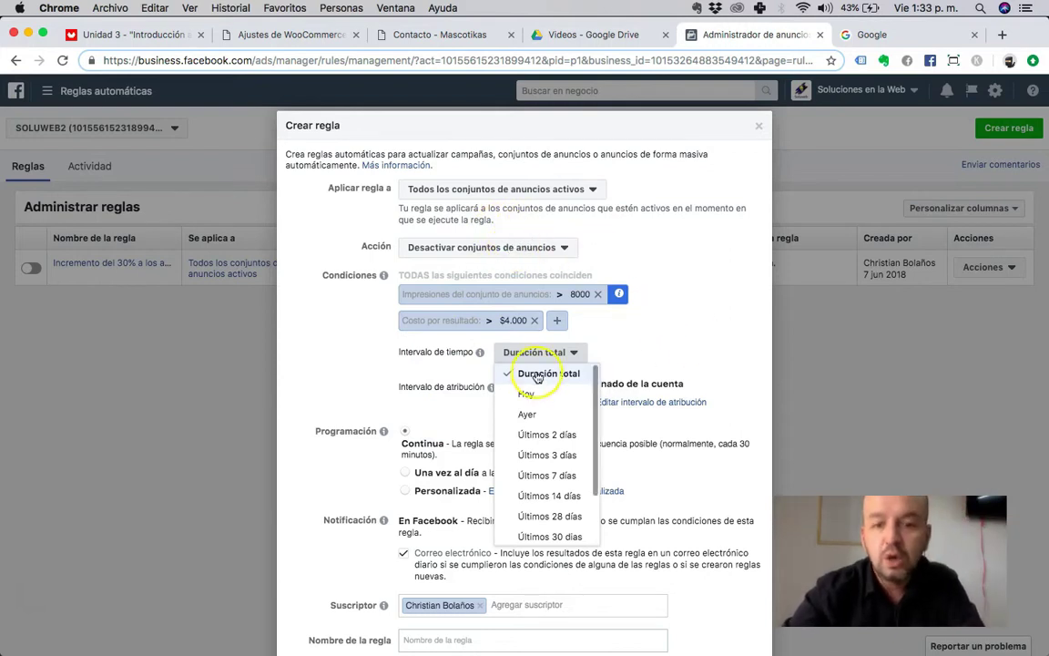
{"action": "left_click", "coordinate": [704, 321]}
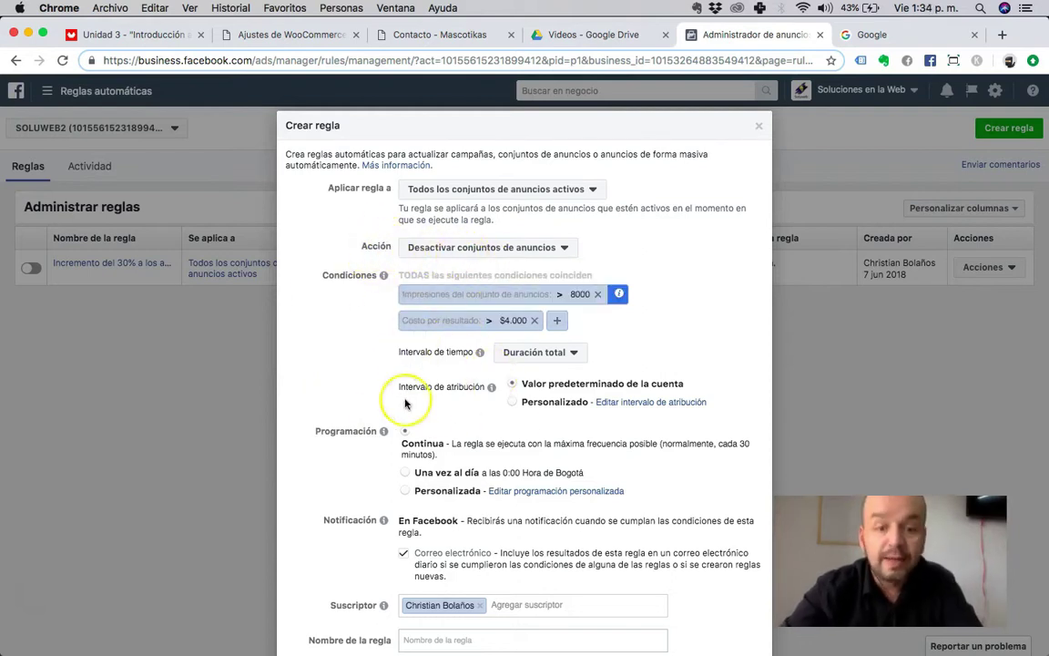
Name the rule CostoPorResultadoSuperior$4000DesactivarCampañas
{"action": "scroll", "coordinate": [424, 414], "scroll_direction": "down", "scroll_amount": 2}
{"action": "scroll", "coordinate": [428, 419], "scroll_direction": "down", "scroll_amount": 1}
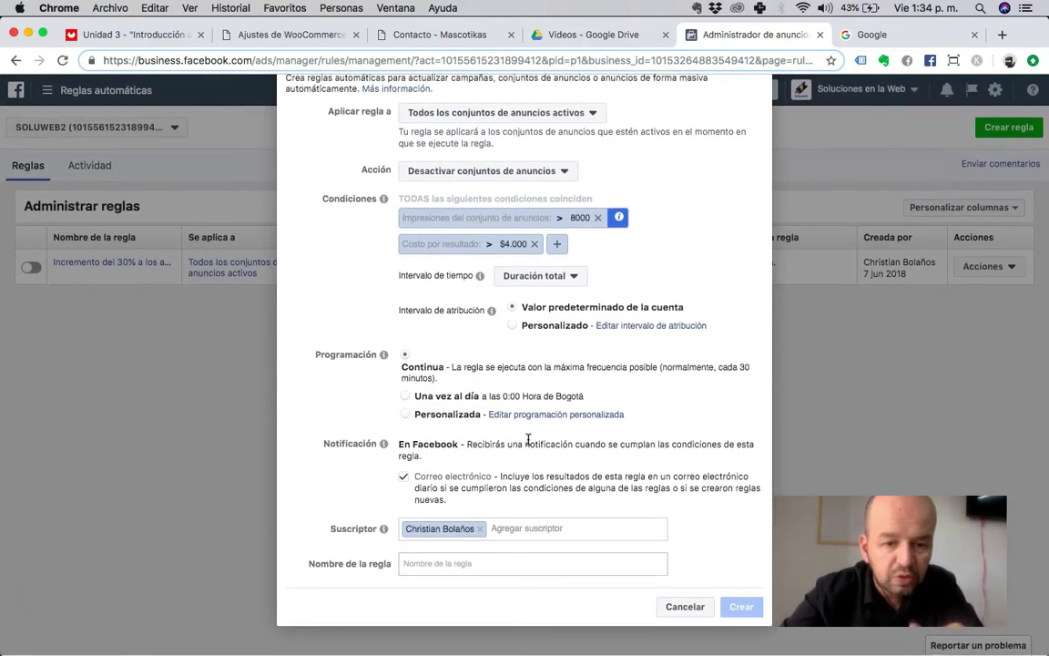
{"action": "left_click", "coordinate": [446, 564]}
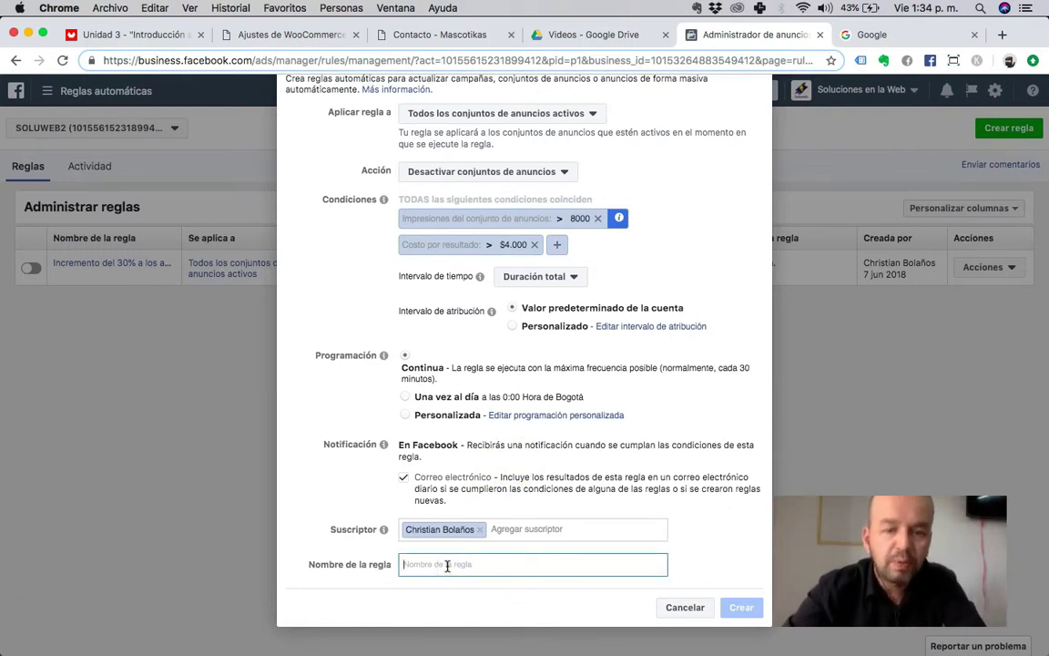
{"action": "type", "text": "Cua"}
{"action": "key", "text": "BackSpace"}
{"action": "type", "text": "CostoPorResultadoSuperior"}
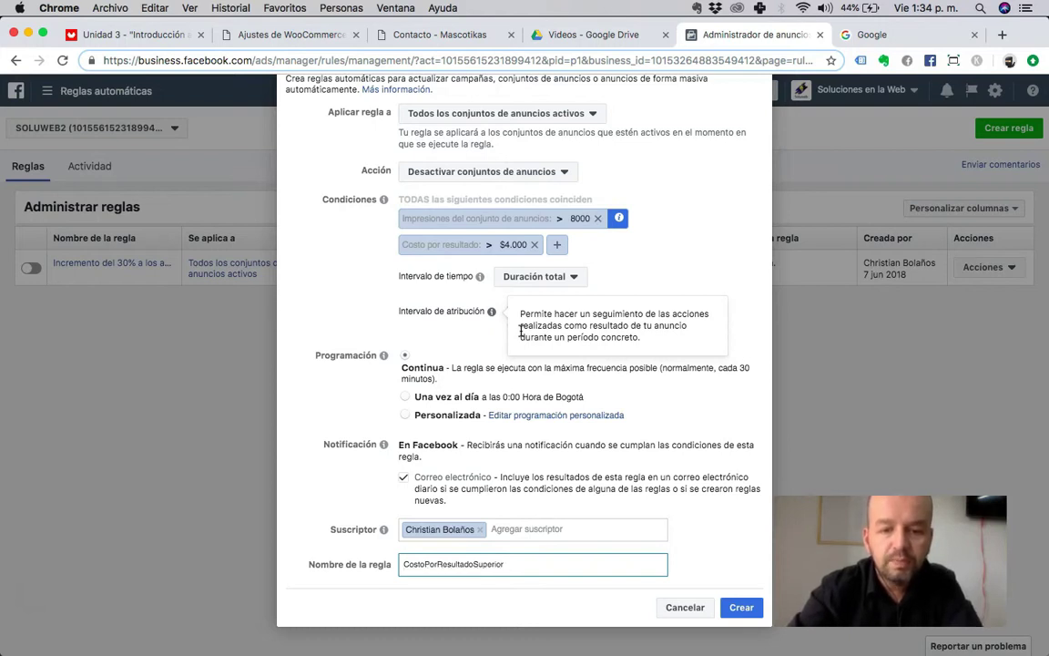
{"action": "type", "text": "00"}
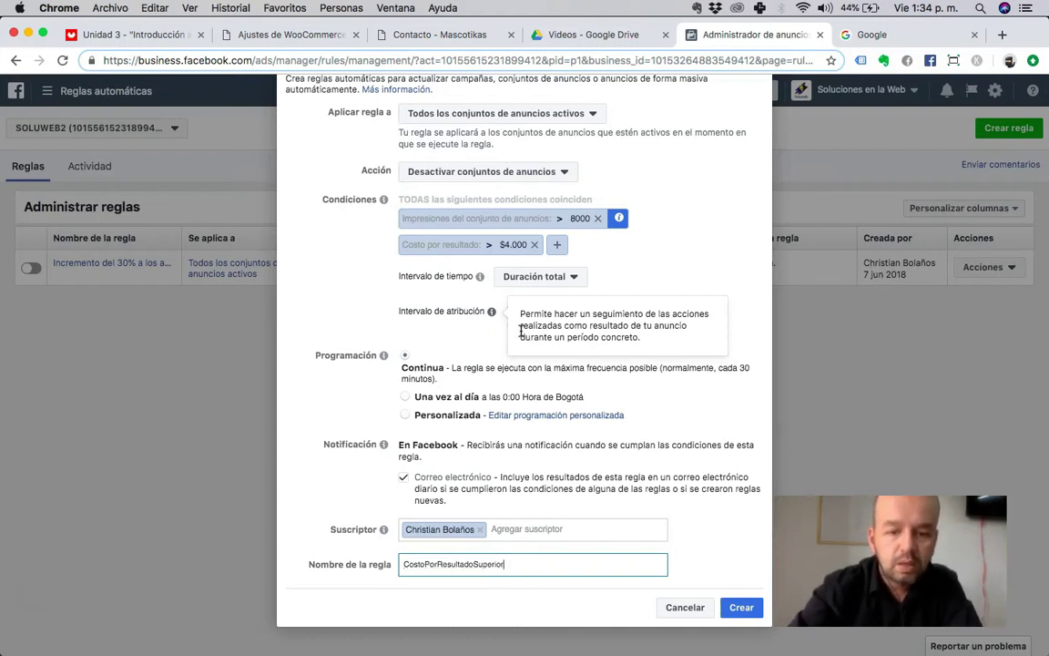
{"action": "type", "text": "00"}
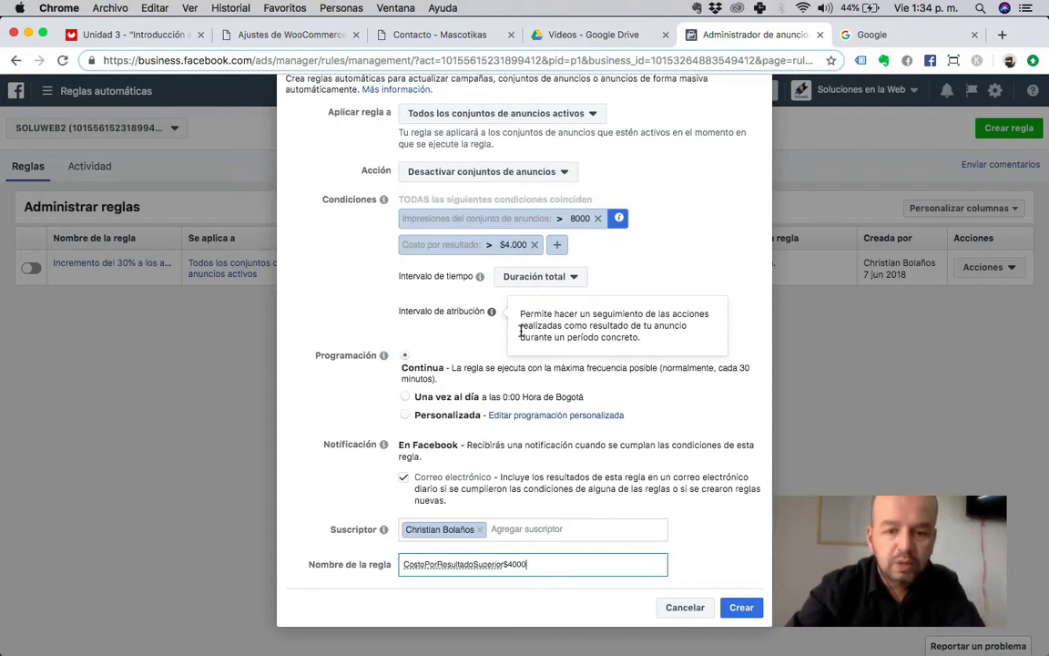
{"action": "type", "text": "Desactiva"}
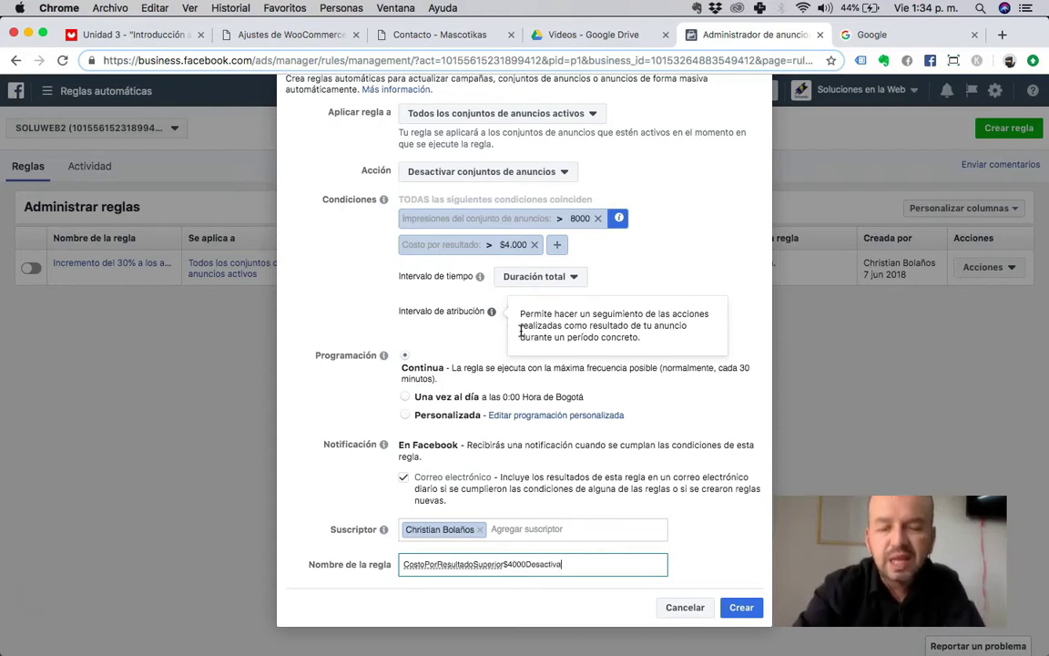
{"action": "type", "text": "rCampañs"}
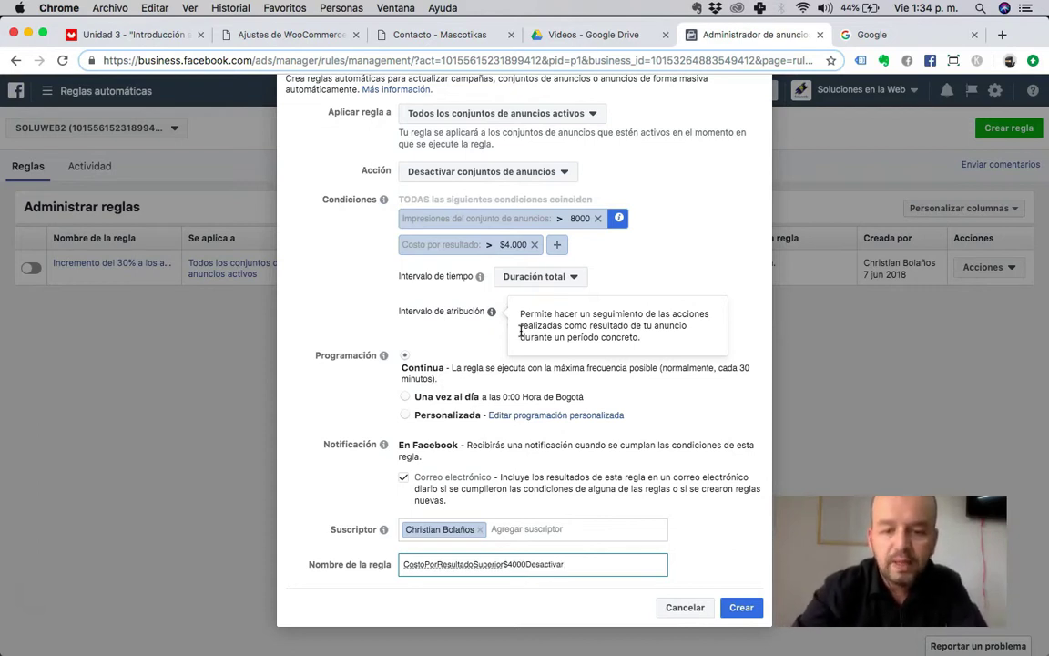
{"action": "key", "text": "BackSpace"}
{"action": "type", "text": "as"}
Try to create the new rule with the entered settings, returning to the rules list
{"action": "left_click", "coordinate": [508, 352]}
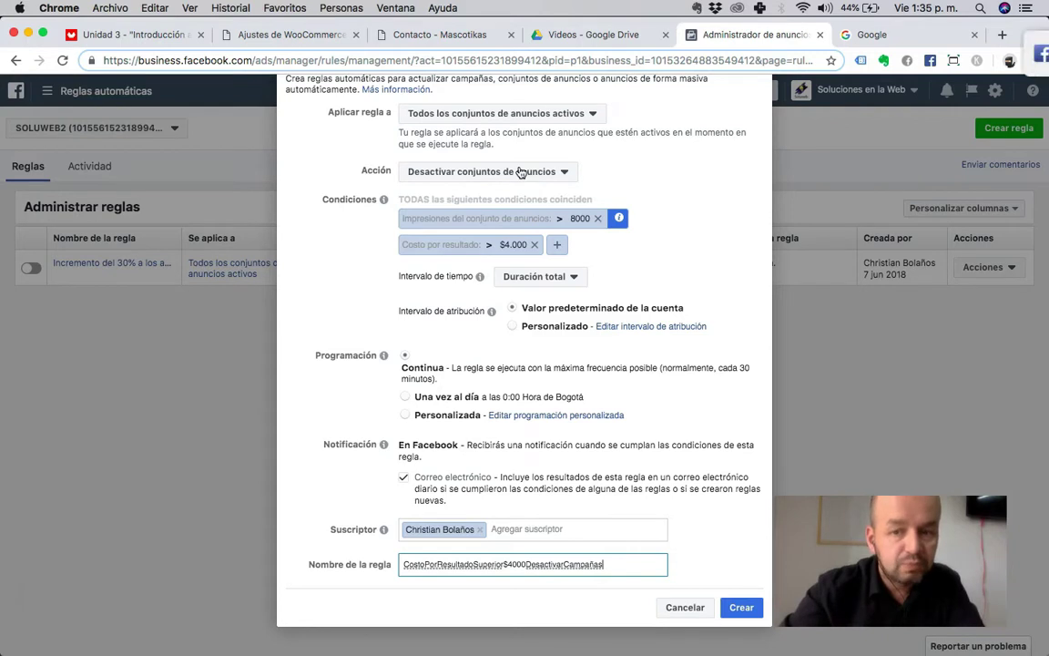
{"action": "left_click", "coordinate": [625, 492]}
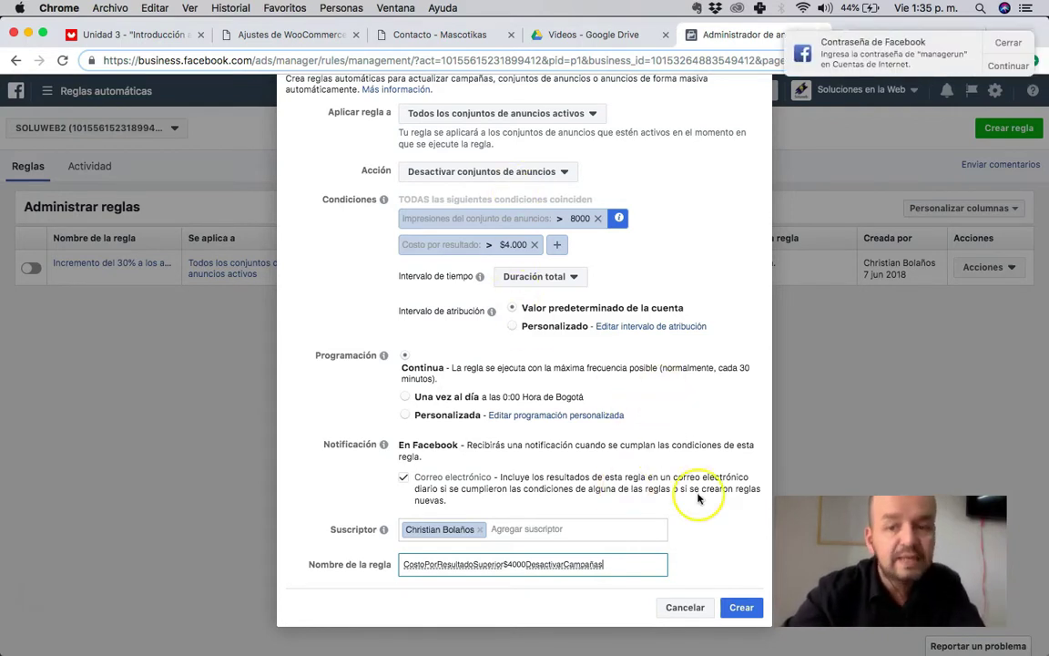
{"action": "left_click", "coordinate": [741, 610]}
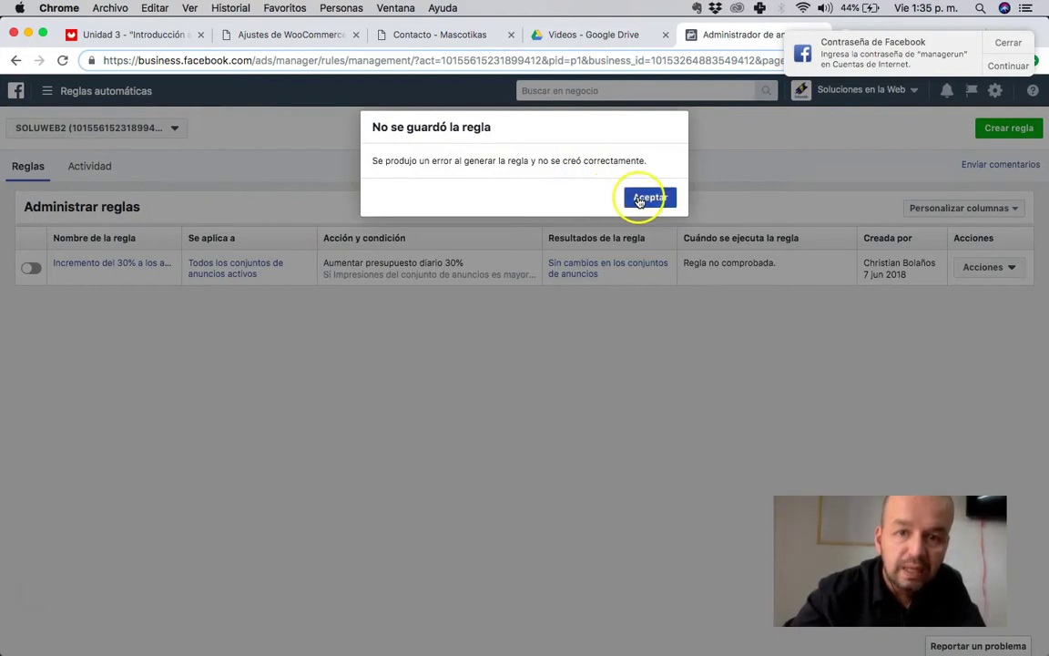
{"action": "left_click", "coordinate": [640, 199]}
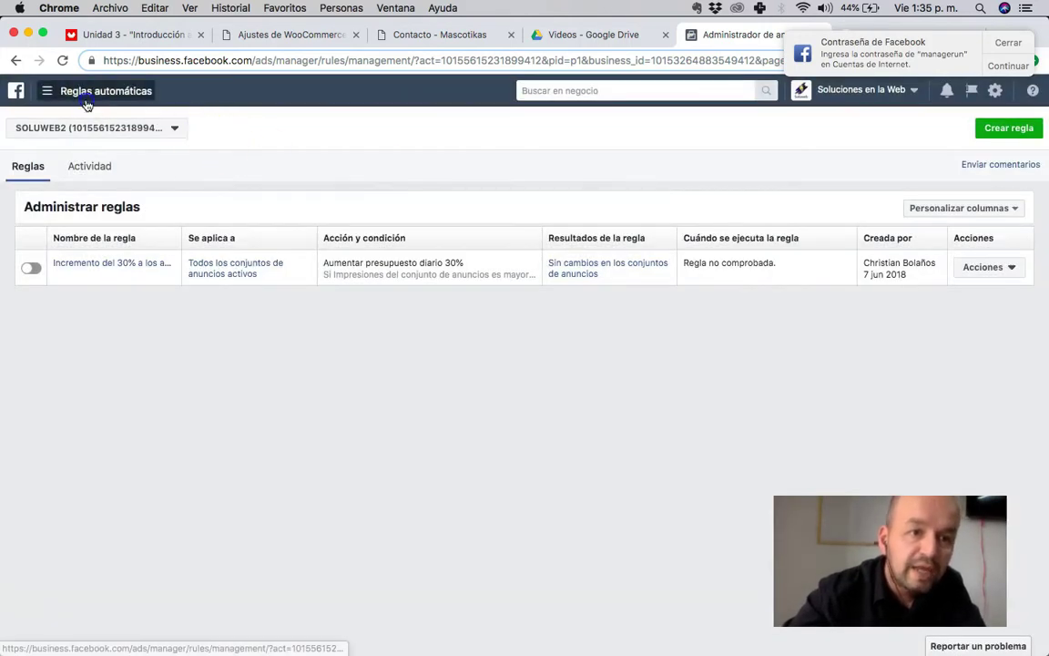
{"action": "left_click", "coordinate": [86, 103]}
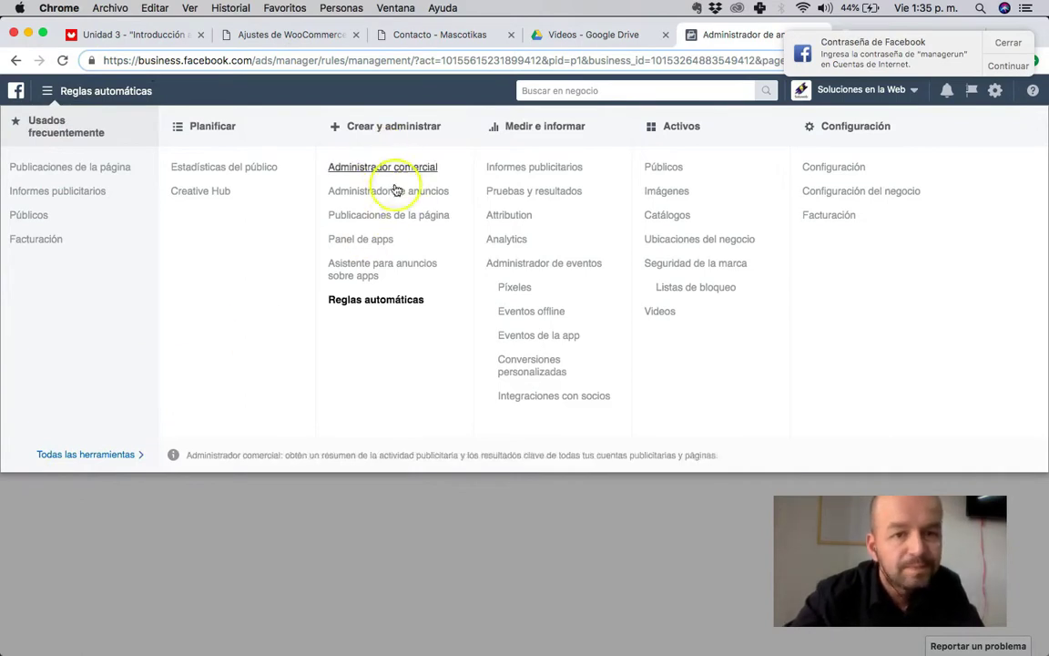
{"action": "left_click", "coordinate": [377, 303]}
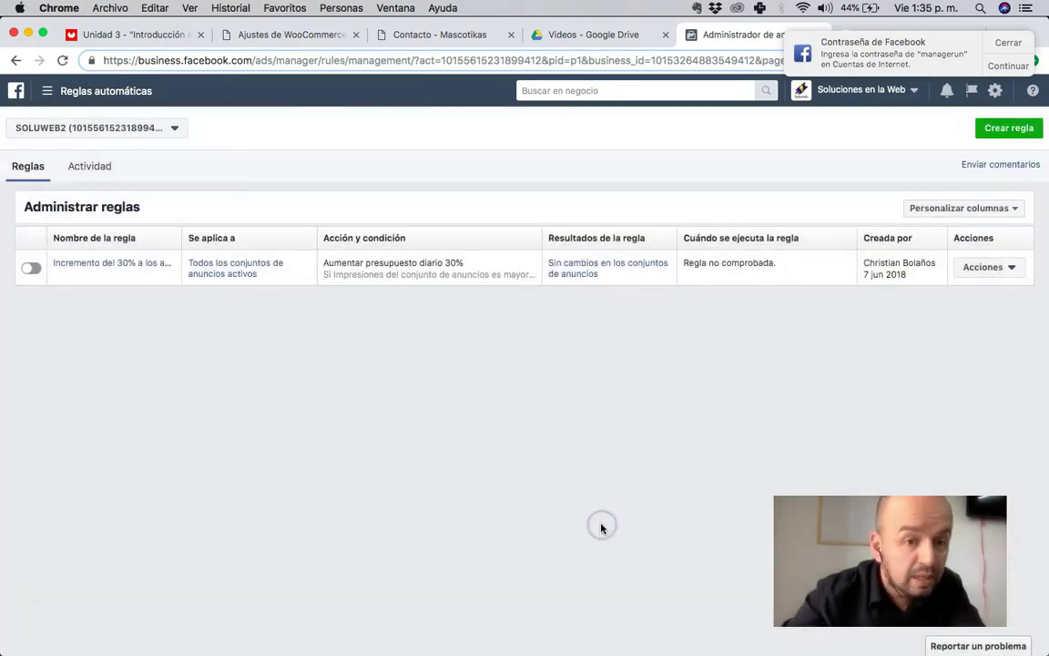